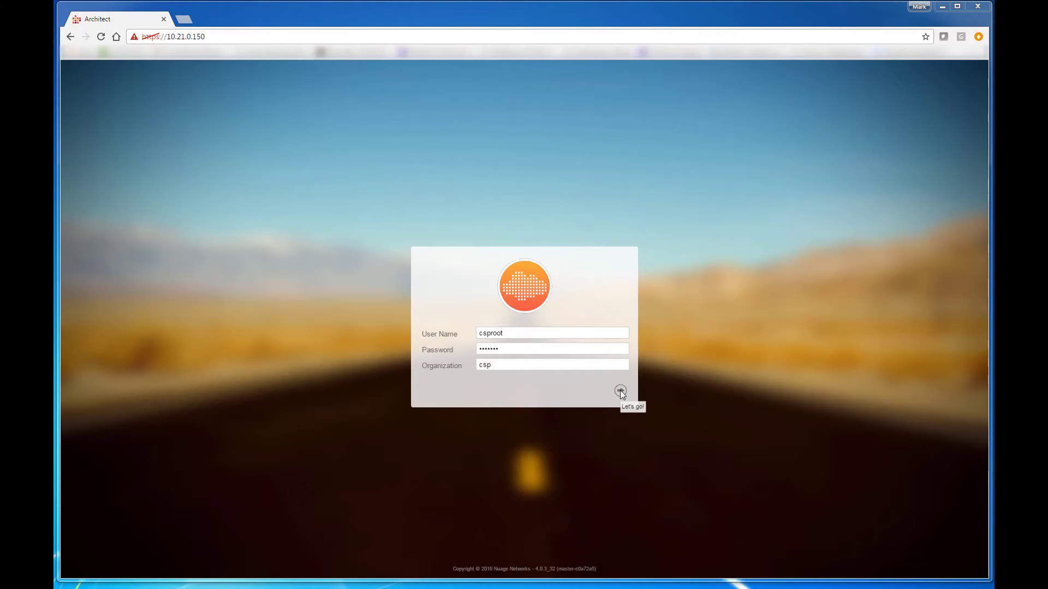
Log in, check that vsc1's hypervisors VRS1 and VRS2 are Optimal in the Monitoring Console, then go back.
click(620, 391)
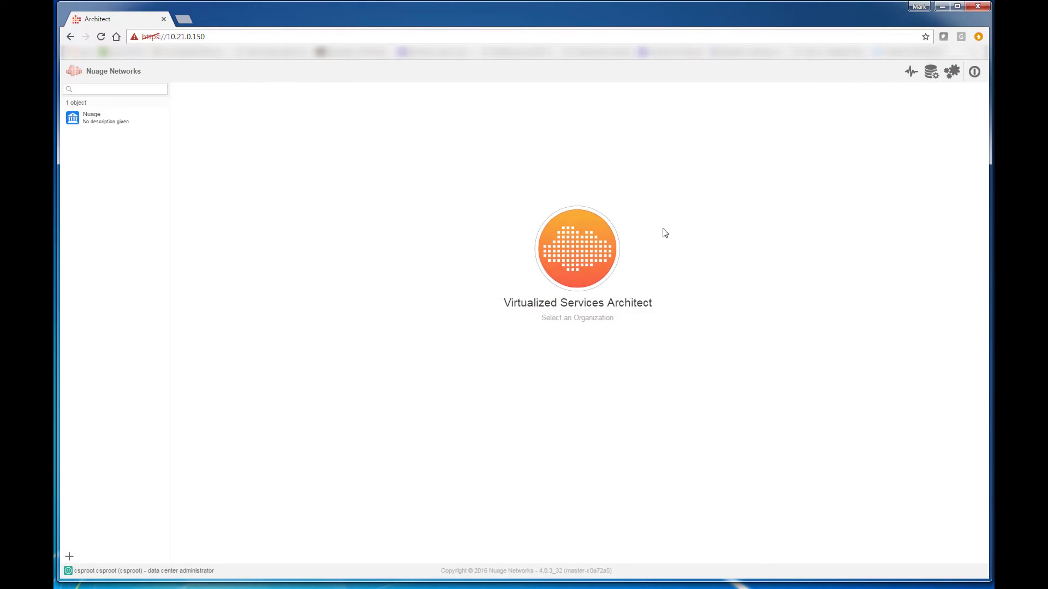
click(910, 73)
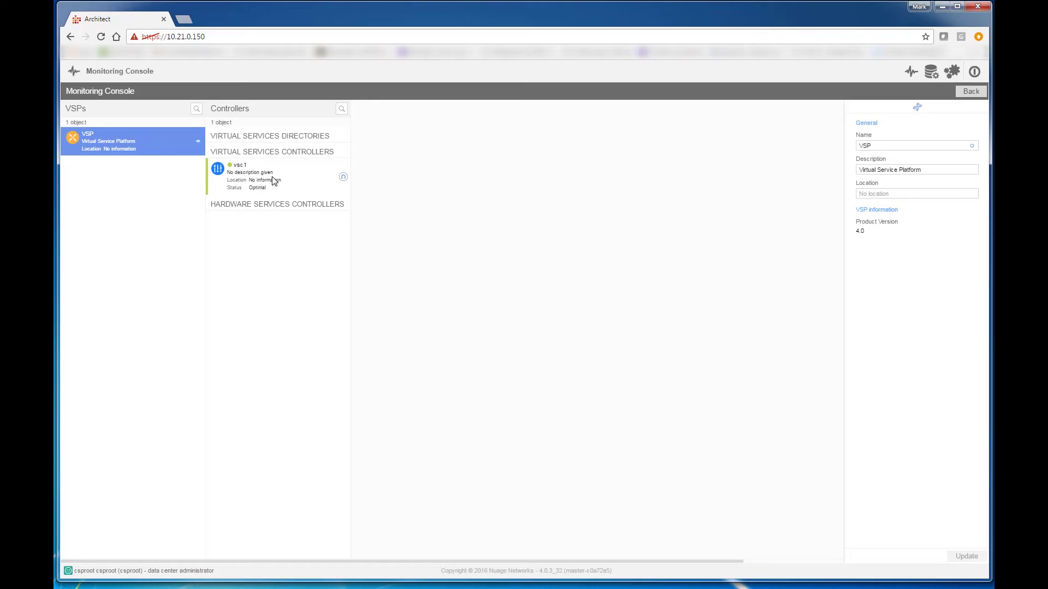
click(274, 181)
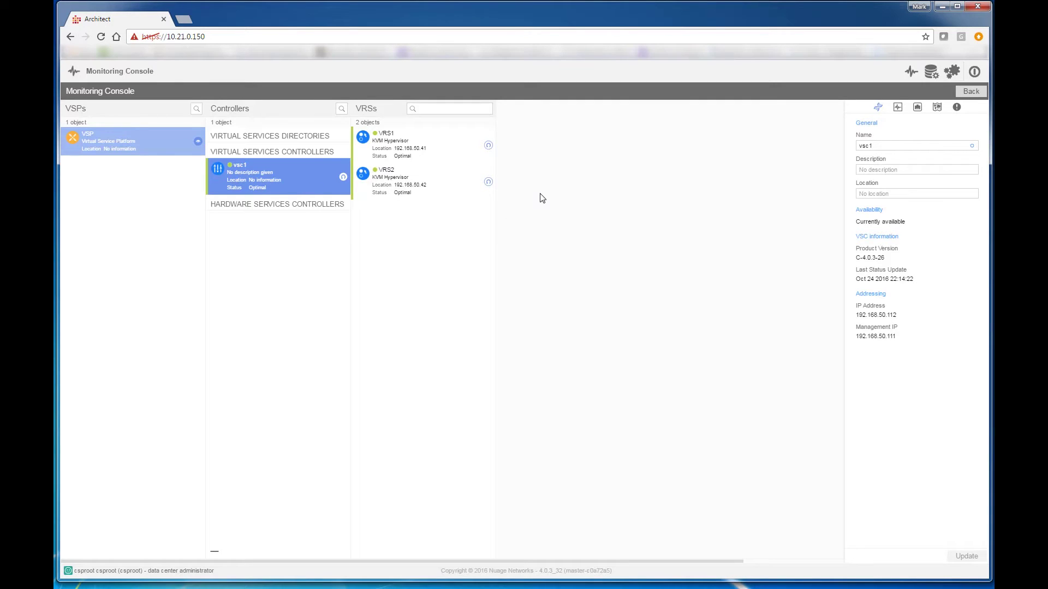
click(973, 91)
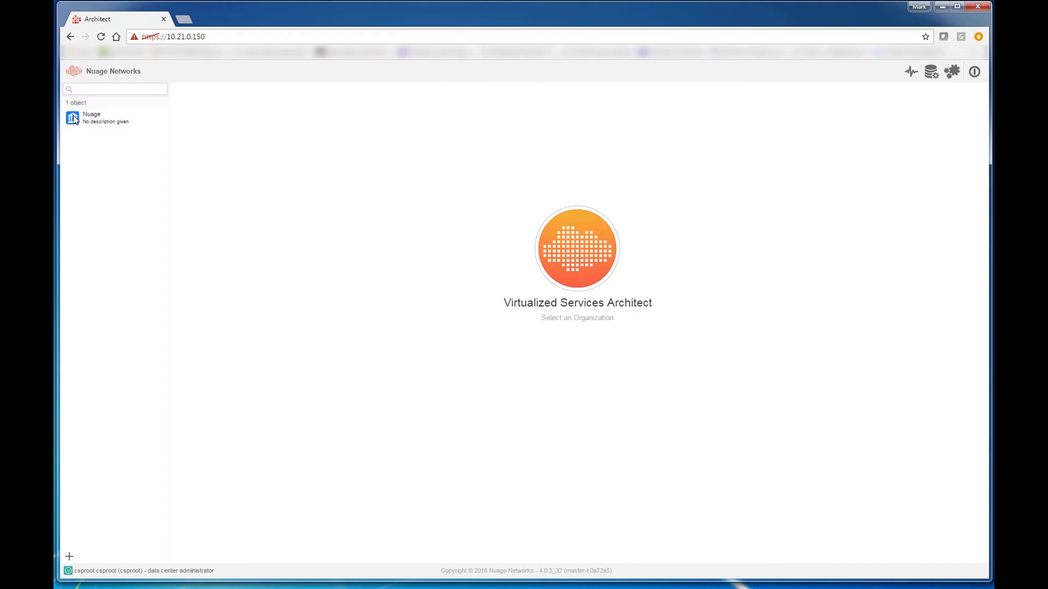
Open the Nuage organization's d0 domain, showing Zone_1 with subnets Sub_1 and Sub_2.
click(75, 120)
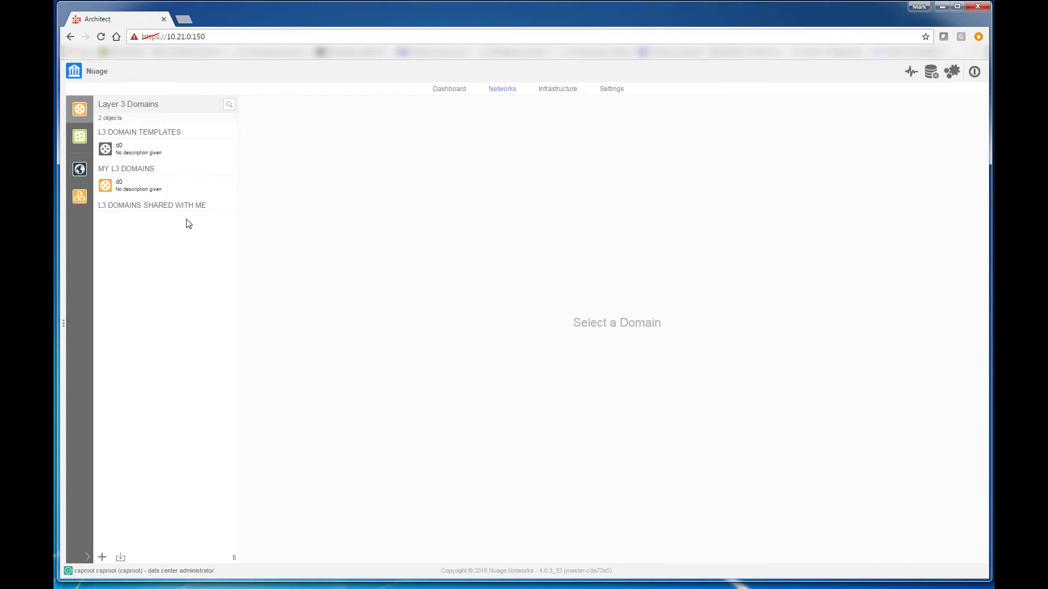
click(107, 189)
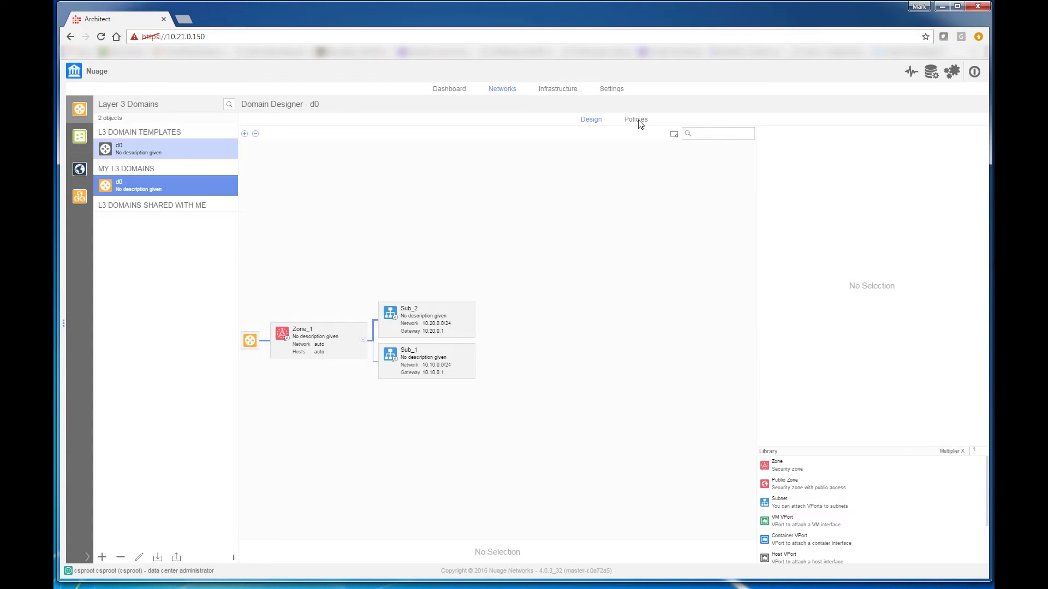
View d0's Ingress All and Stateful Ingress policy entries, then show the egress security policies.
click(639, 121)
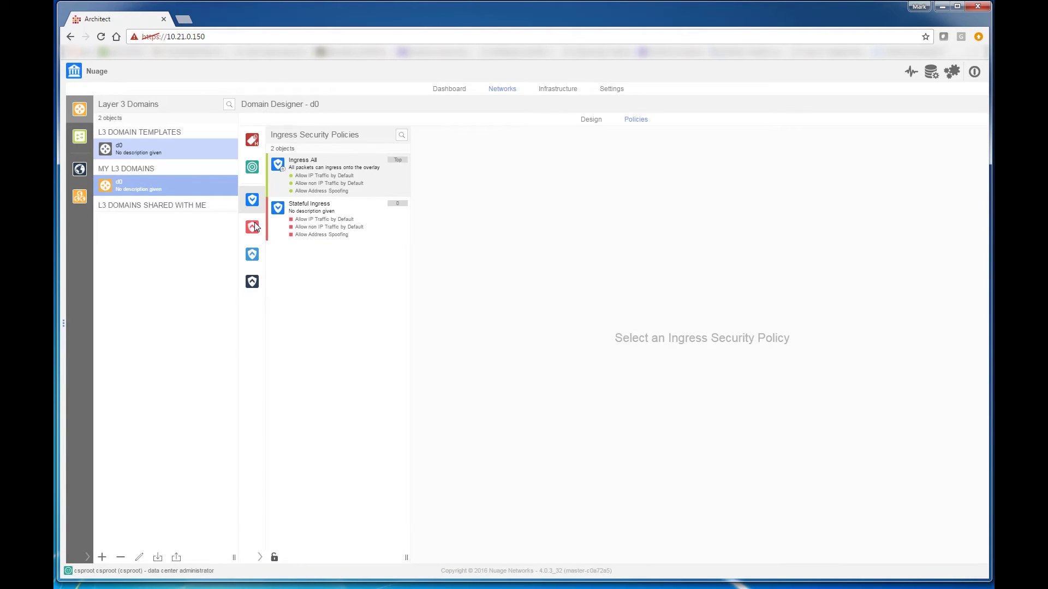
click(311, 185)
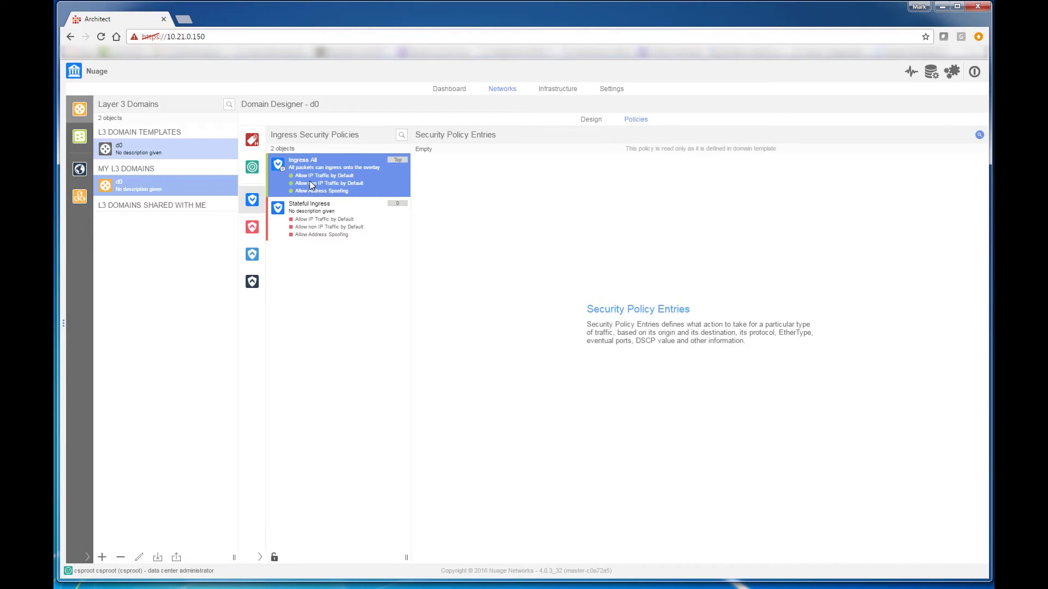
click(314, 225)
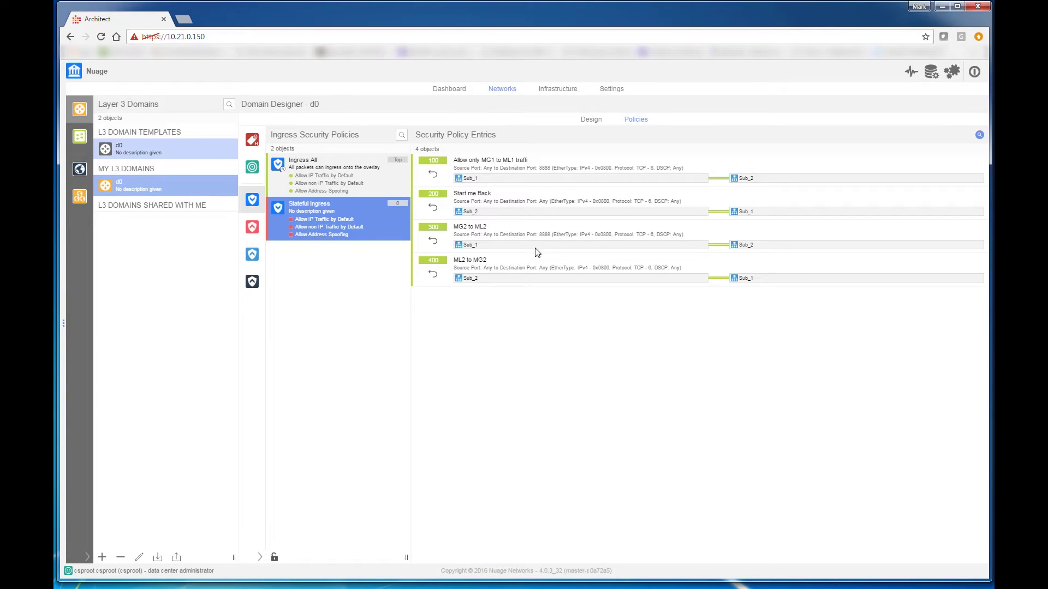
click(336, 179)
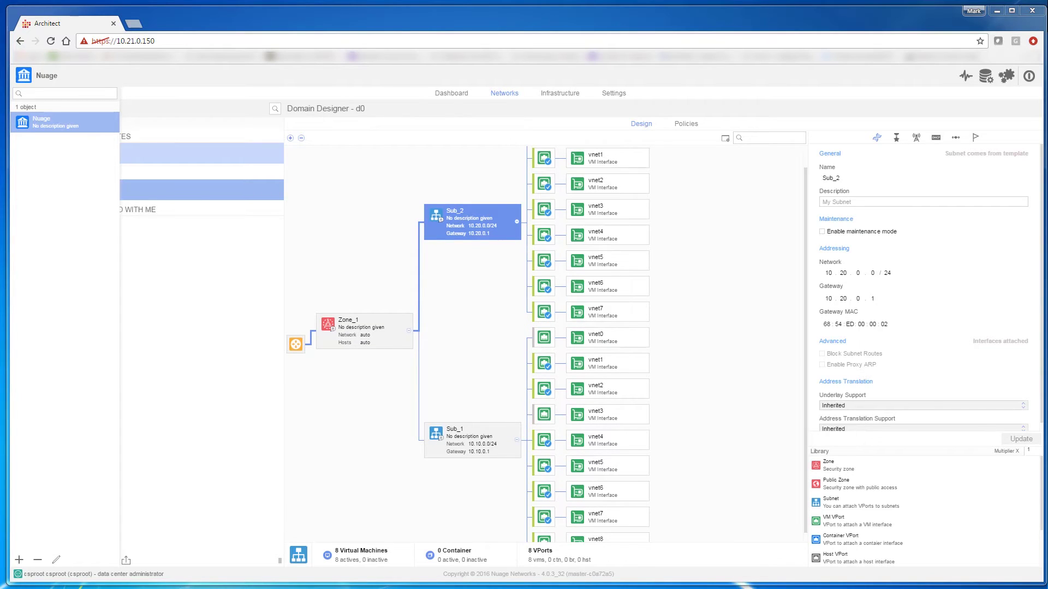
Collapse Sub_1 and view Sub_2 vnet0's VM details (IP 10.20.0.29/24, gateway 10.20.0.1).
click(518, 443)
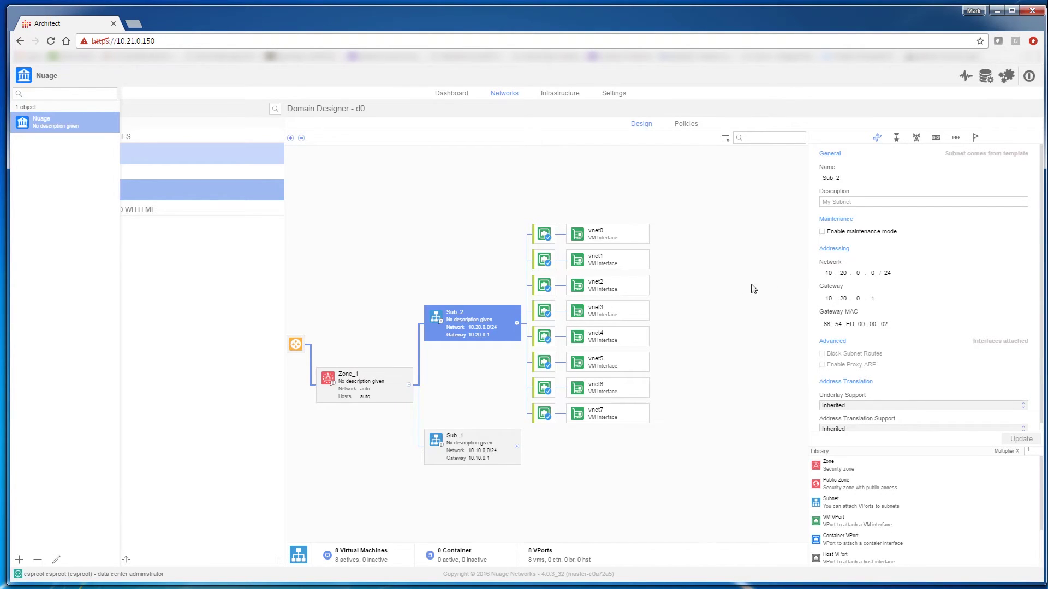
click(594, 232)
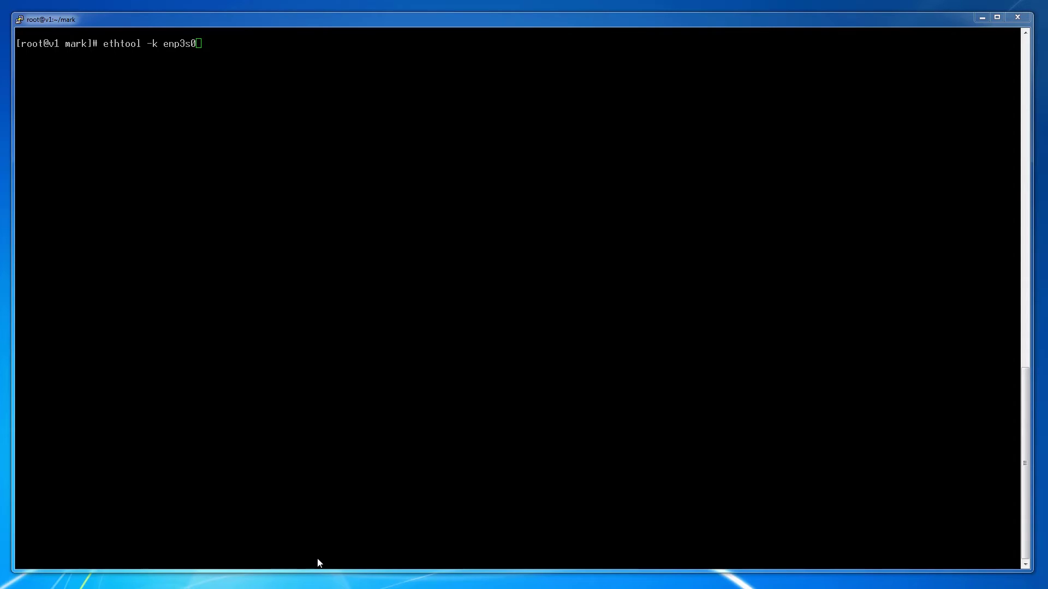
Run ethtool -k enp3s0 and highlight the checksumming, TSO, GSO/GRO and tx-udp_tnl-segmentation lines.
click(318, 561)
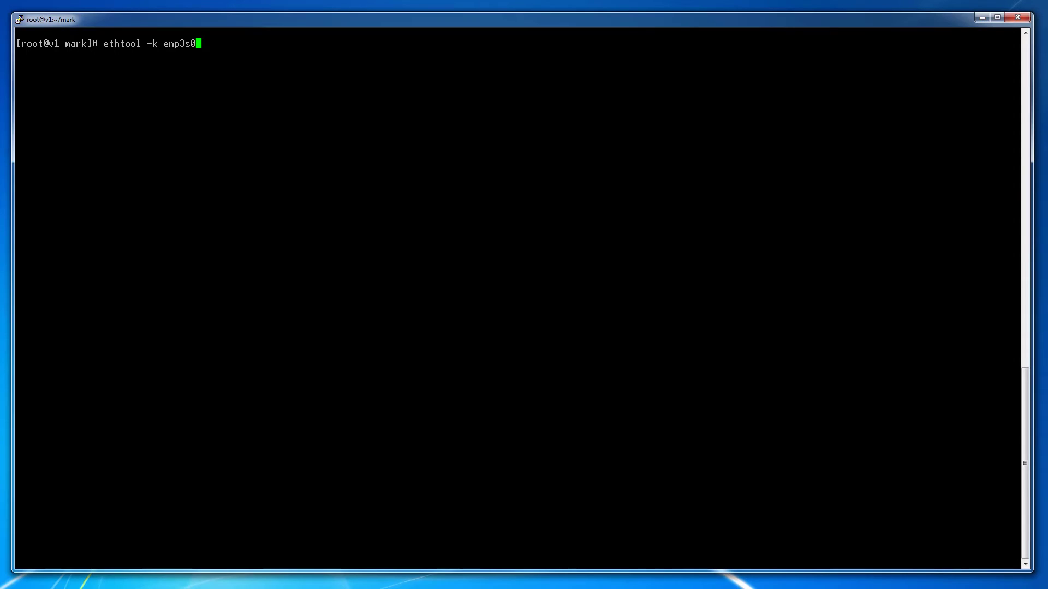
key(Return)
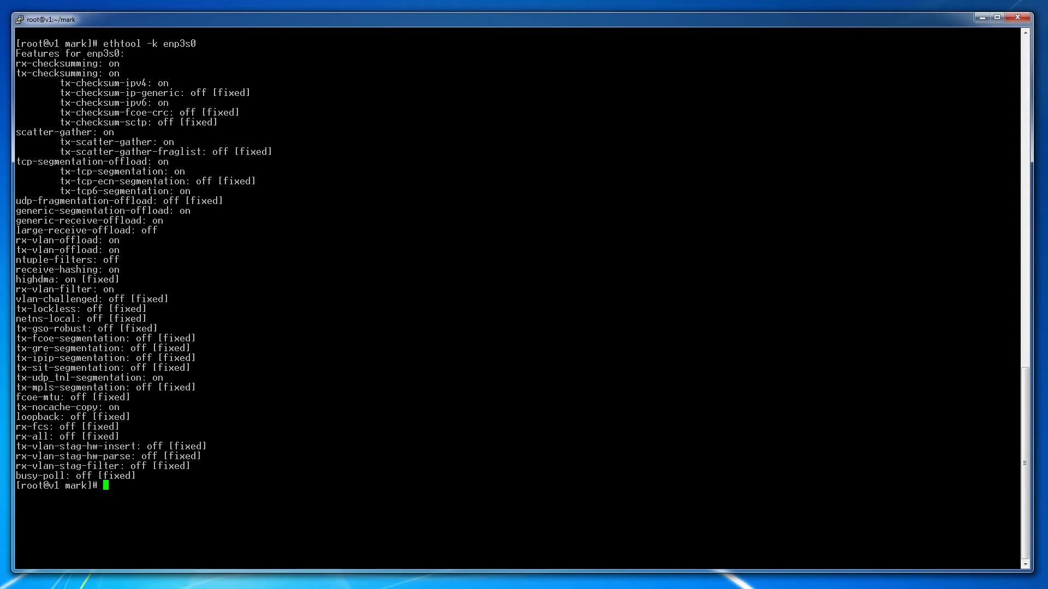
drag(15, 63, 124, 72)
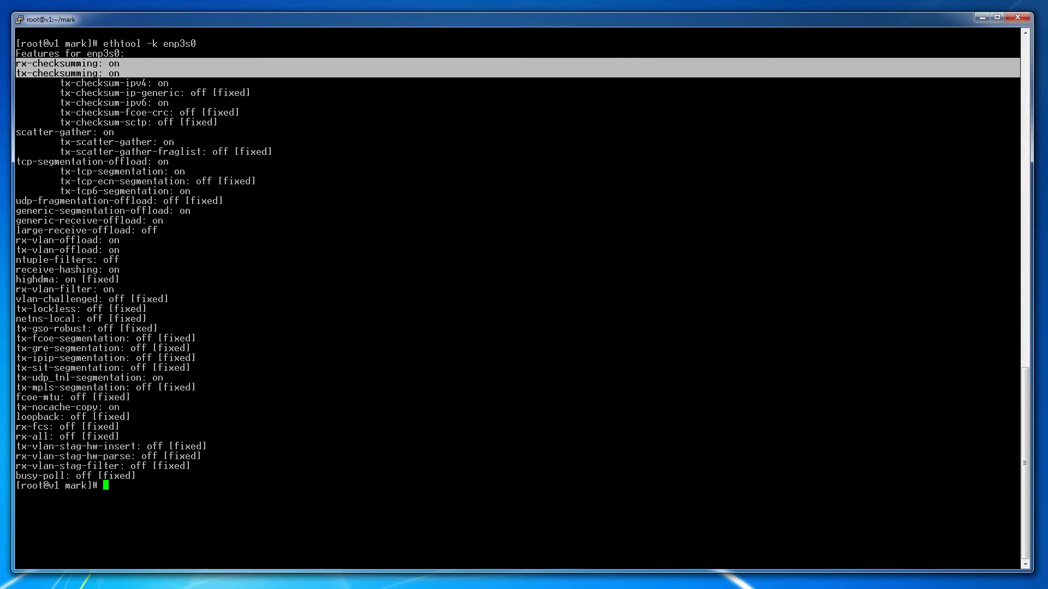
drag(17, 161, 172, 162)
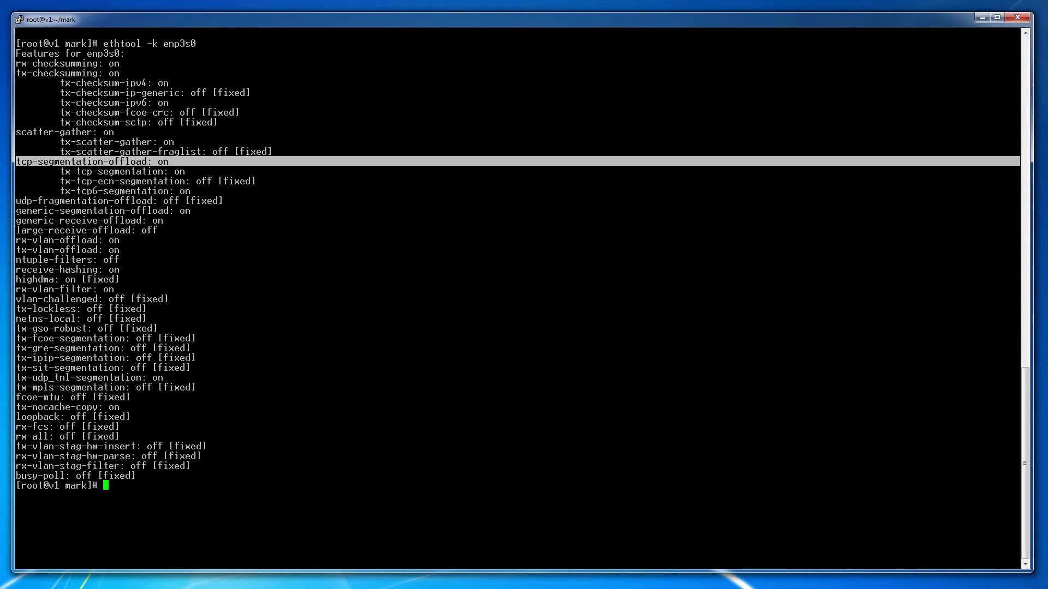
drag(16, 211, 169, 217)
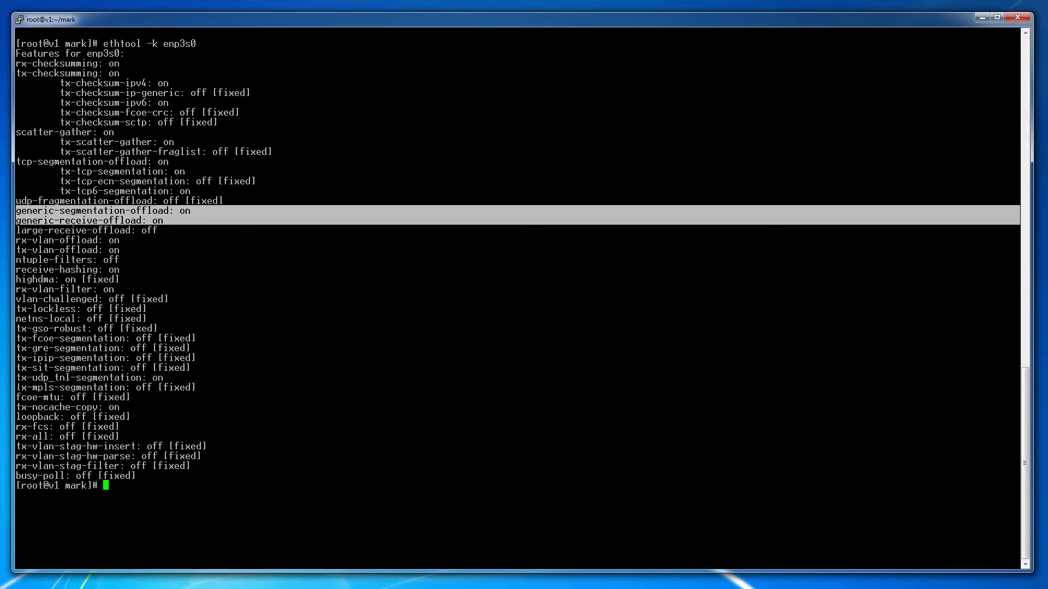
drag(16, 377, 167, 375)
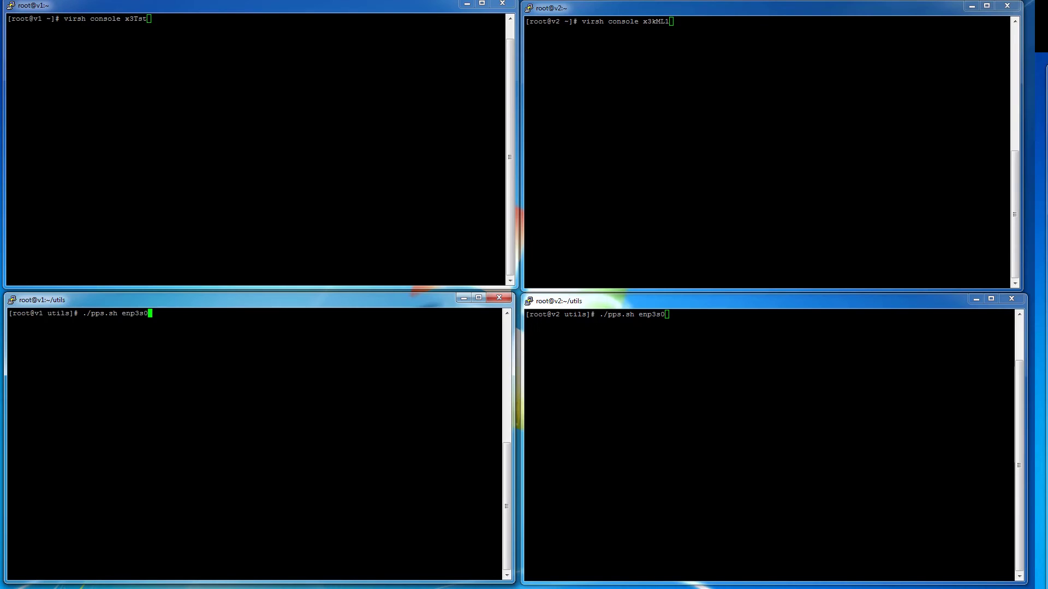
Start the ./pps.sh enp3s0 packet-rate monitors on hosts v1 and v2.
key(Return)
key(alt+Tab)
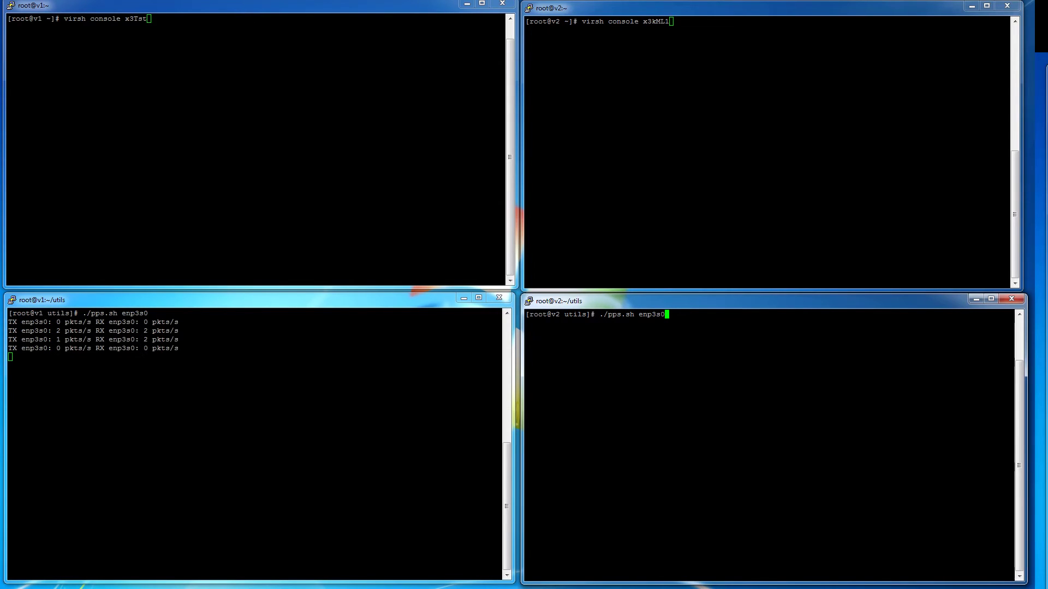
key(Return)
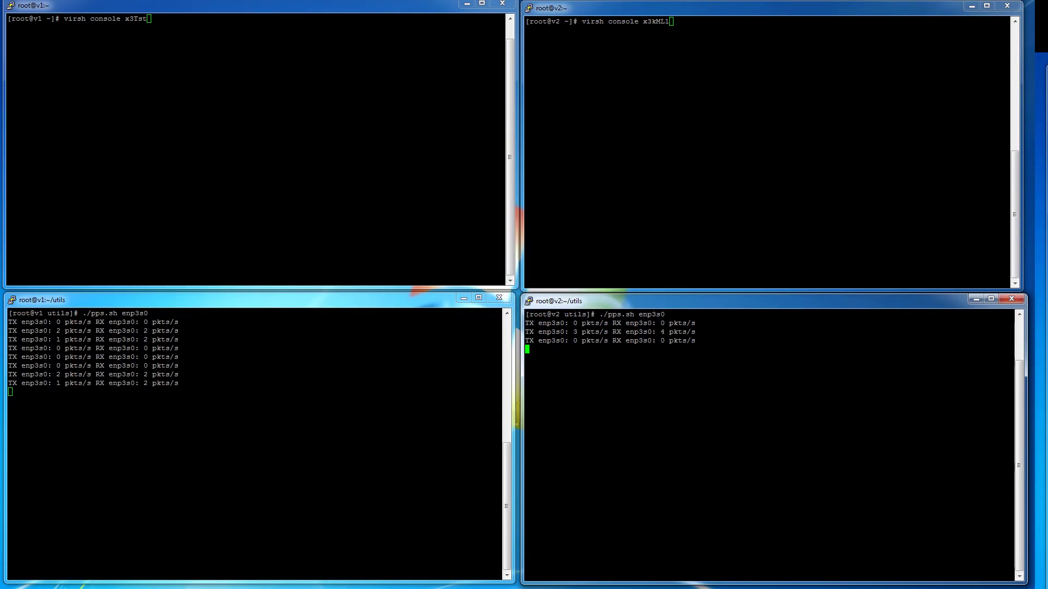
Connect to the x3kML1 VM console and run ./pps.sh eth0.
key(alt+Tab)
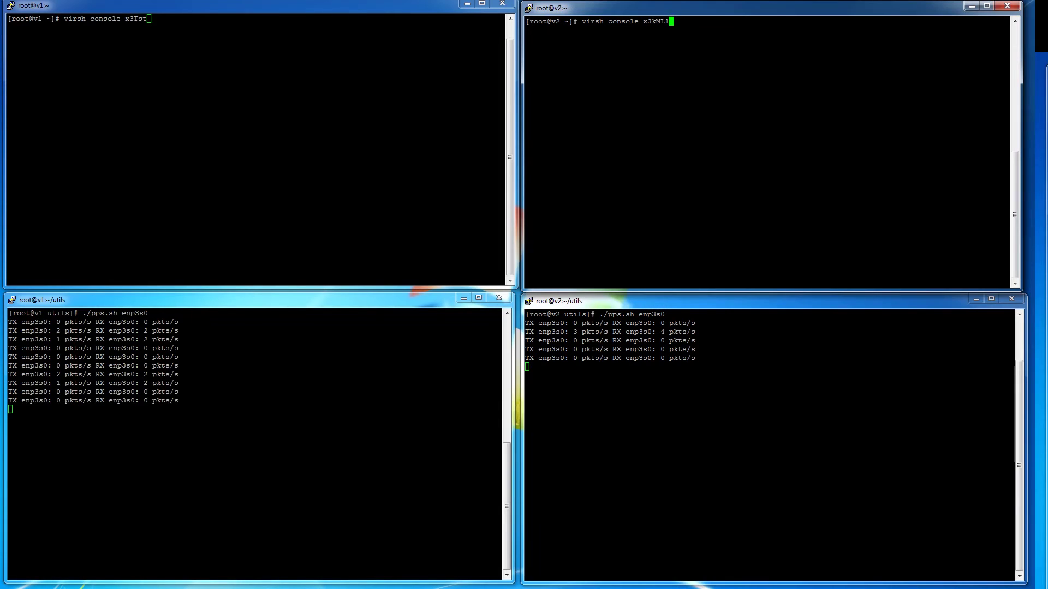
key(Return)
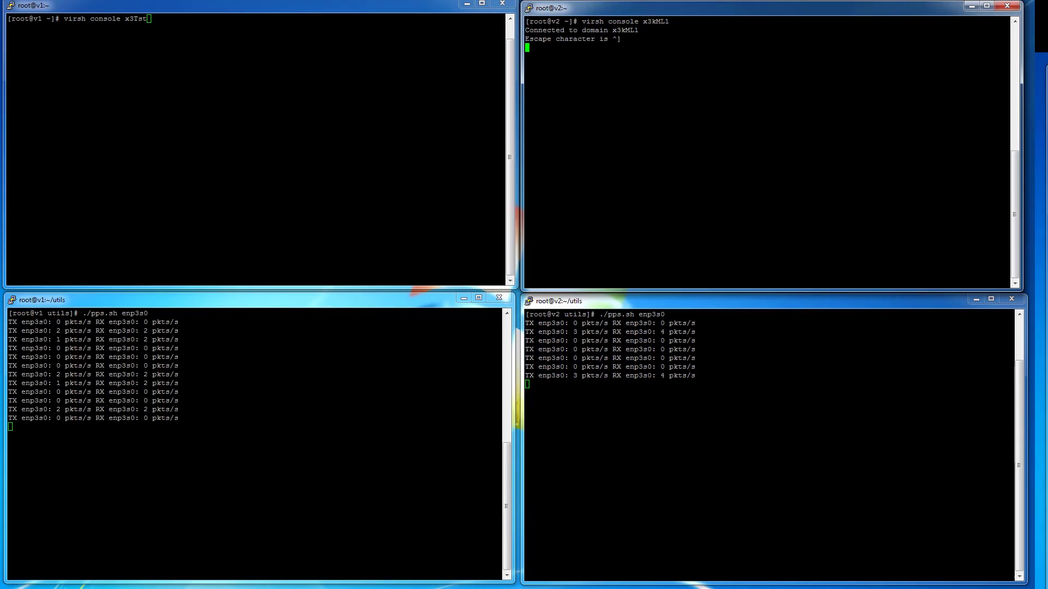
key(Return)
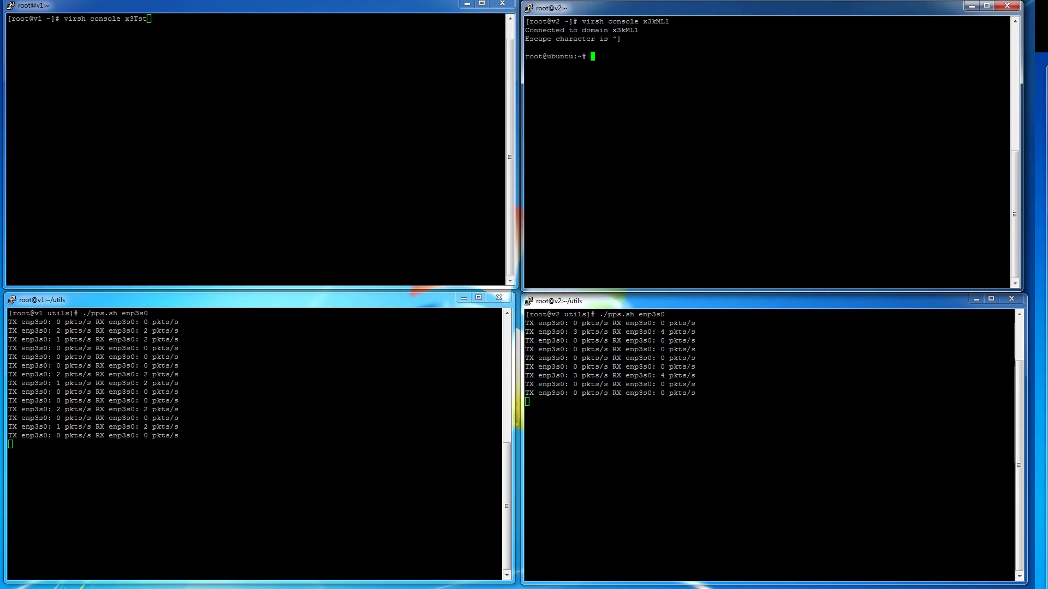
text(./pps.sh eth0)
key(Return)
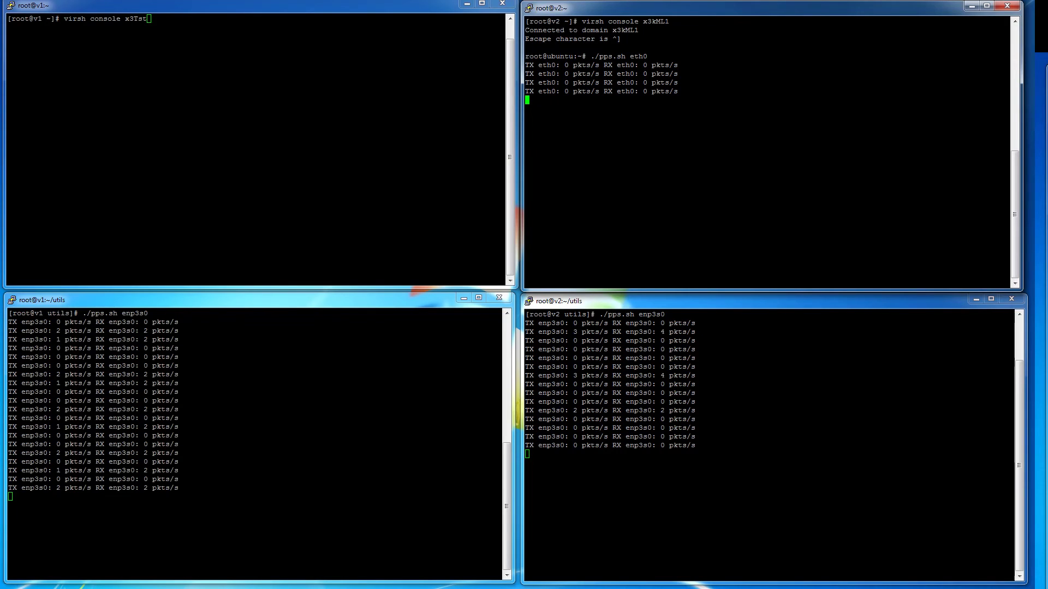
Connect to the x3Tst VM console and rerun ../utils/dp1Long.sh long |grep -i sum.
click(149, 19)
key(Return)
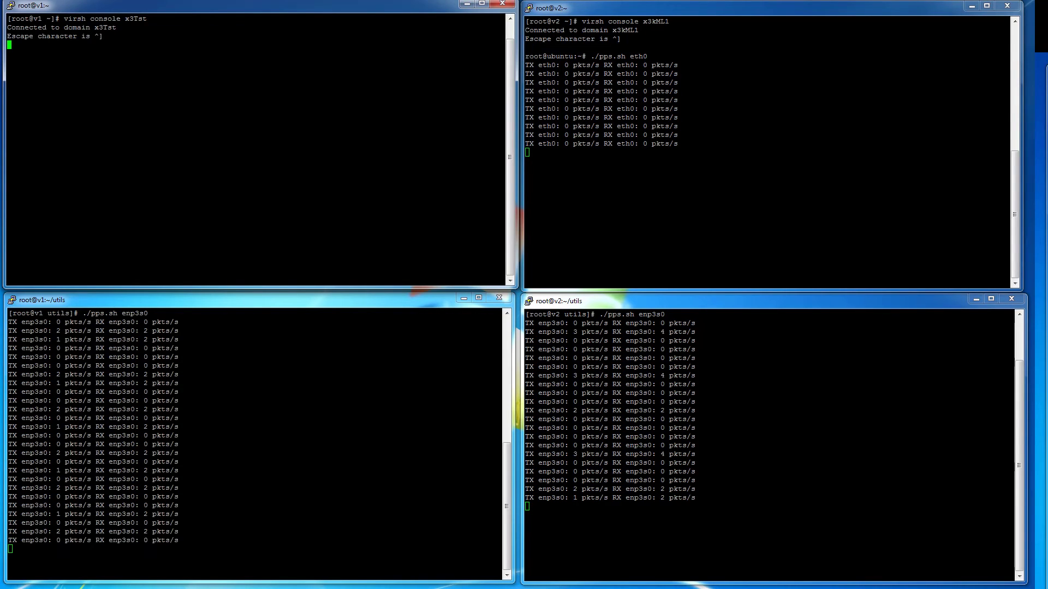
text(clear)
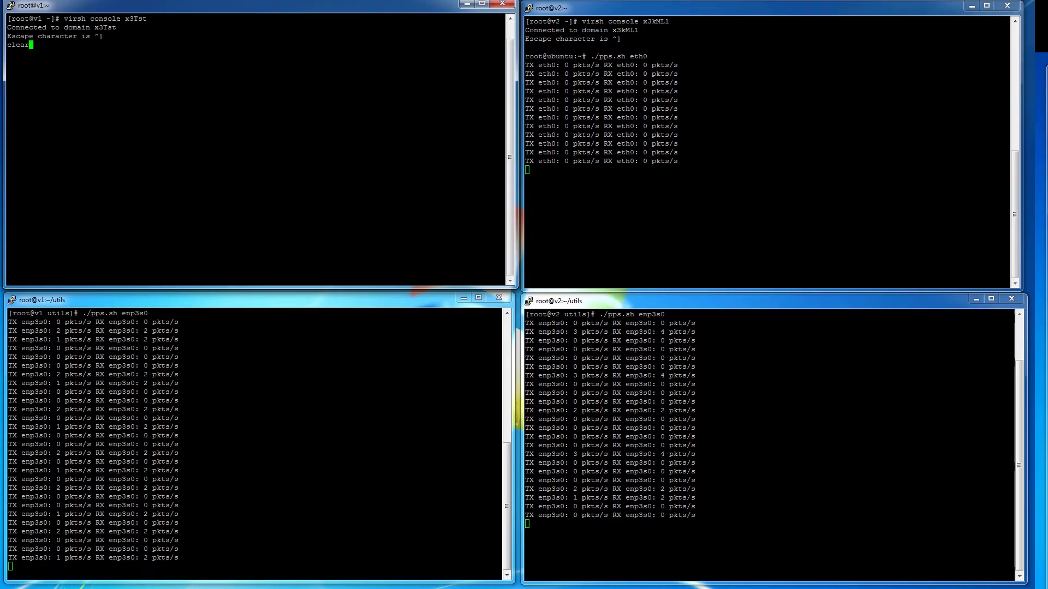
key(BackSpace)
key(BackSpace)
key(BackSpace)
key(BackSpace)
key(BackSpace)
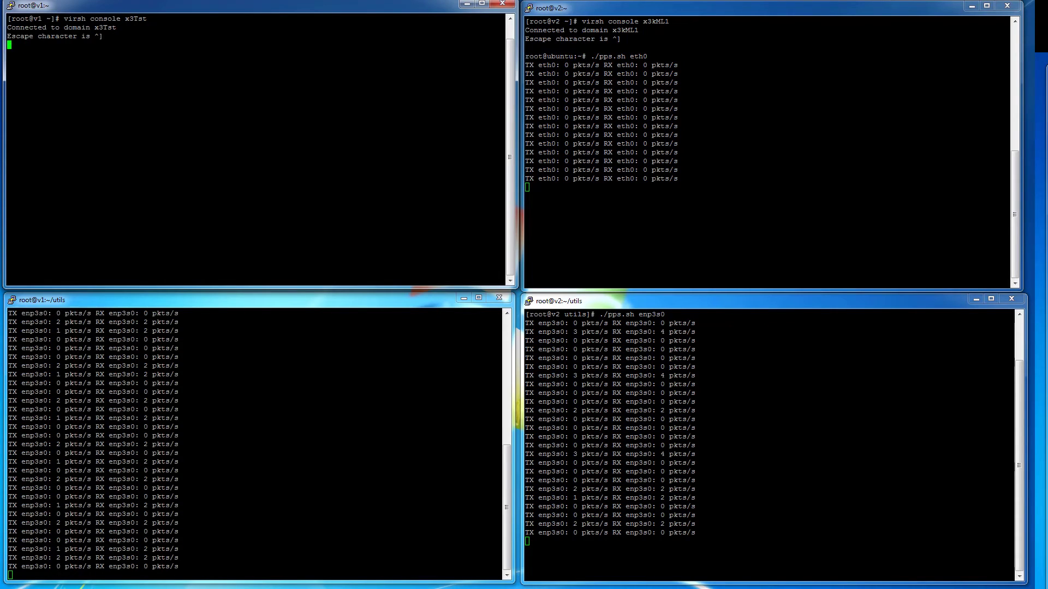
key(Return)
text(clear)
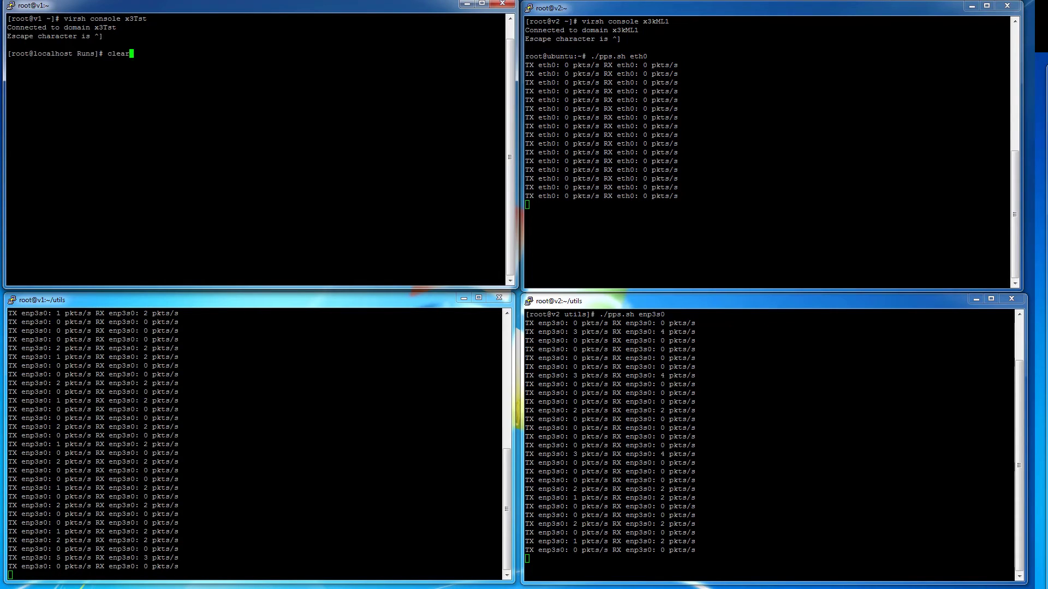
key(Up)
key(Up)
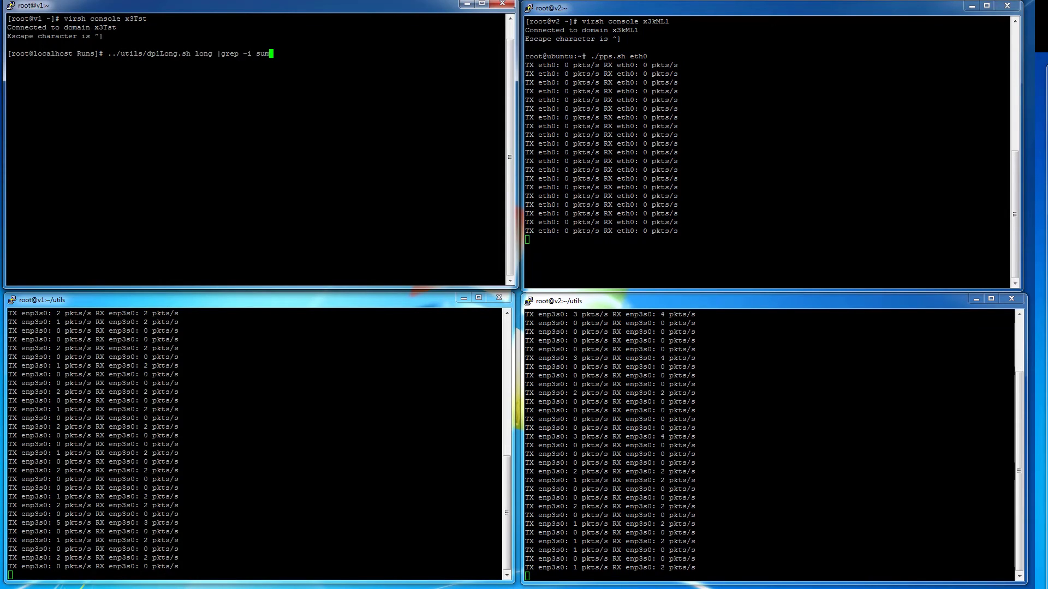
key(Return)
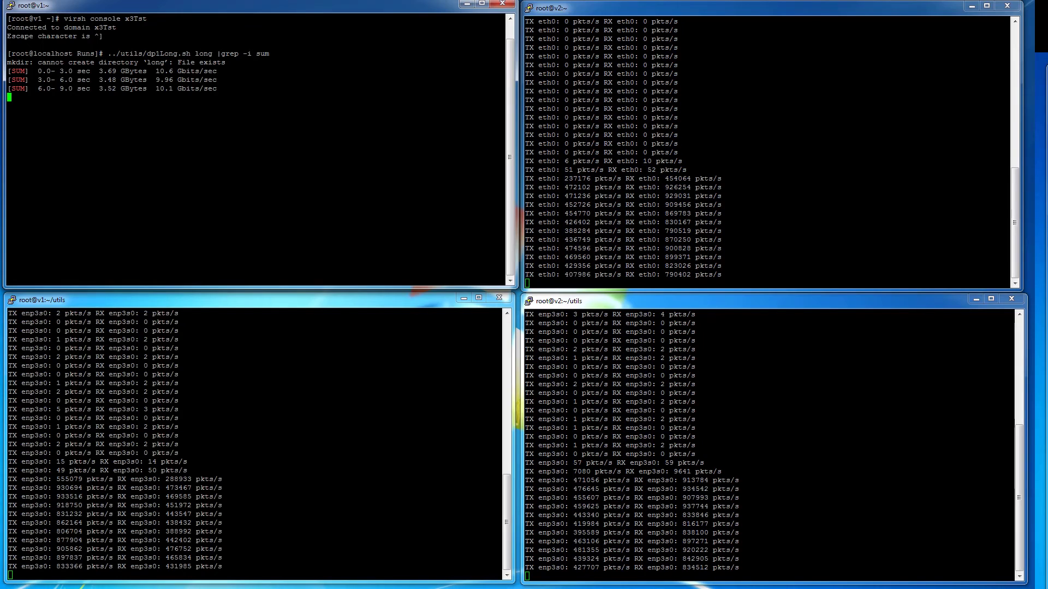
Highlight the latest pkts/s readings on v1, v2 and the VM's eth0 during the ~10 Gbit/s test.
click(498, 297)
drag(502, 566, 13, 567)
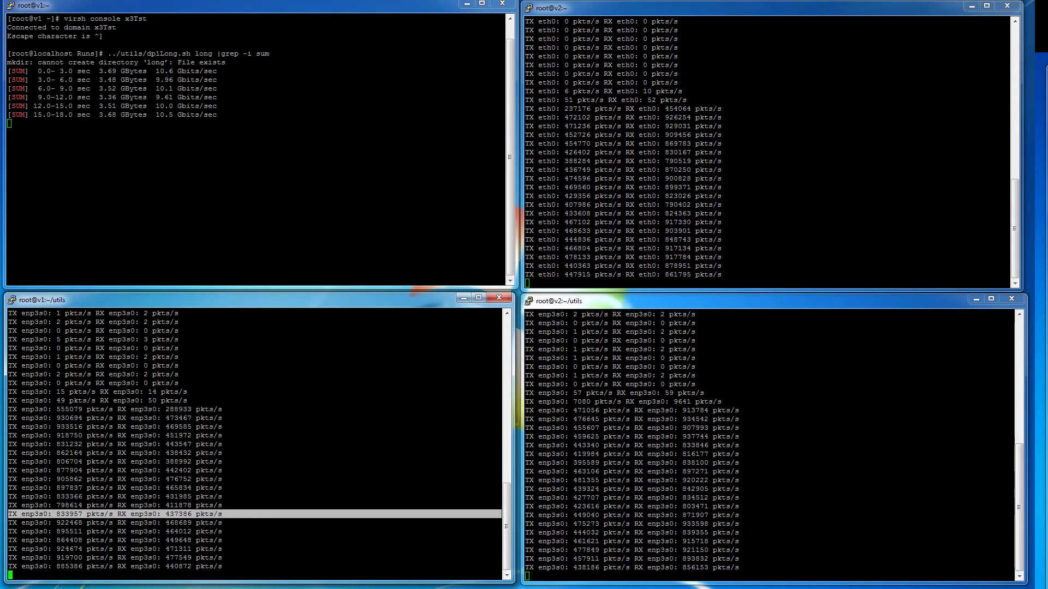
drag(1014, 568, 526, 568)
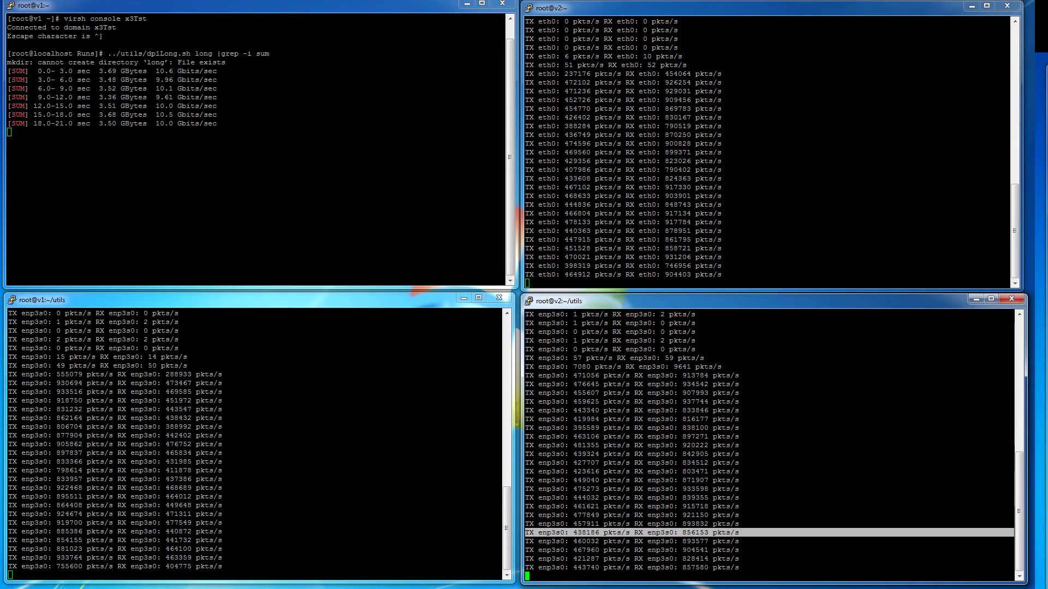
drag(1009, 275, 526, 266)
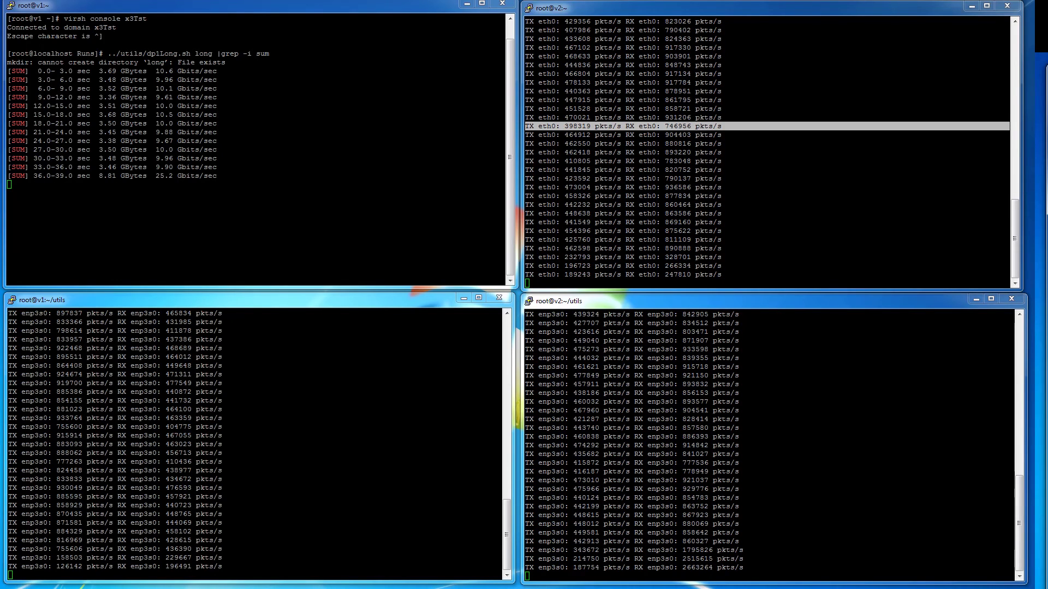
Highlight the 33–42 sec SUM lines showing the jump, plus the new v1, v2 and eth0 packet rates.
key(alt+Tab)
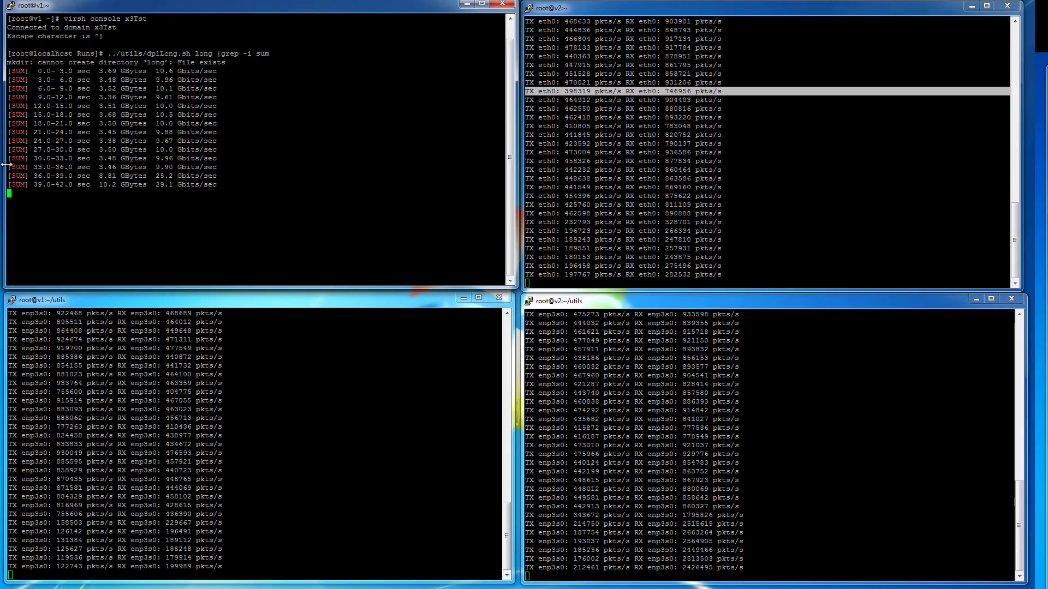
drag(6, 164, 223, 183)
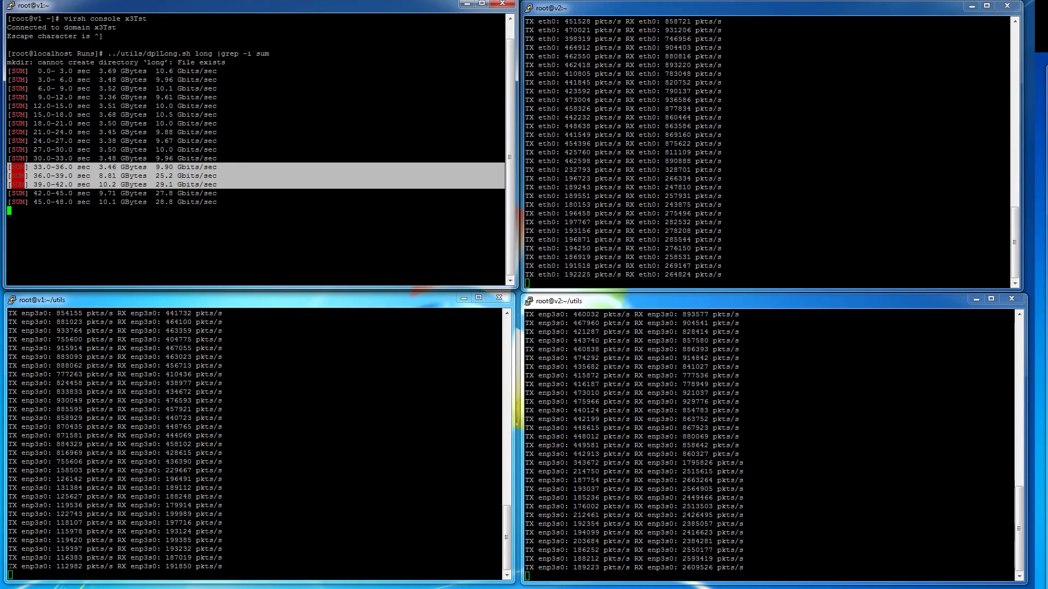
drag(10, 566, 230, 565)
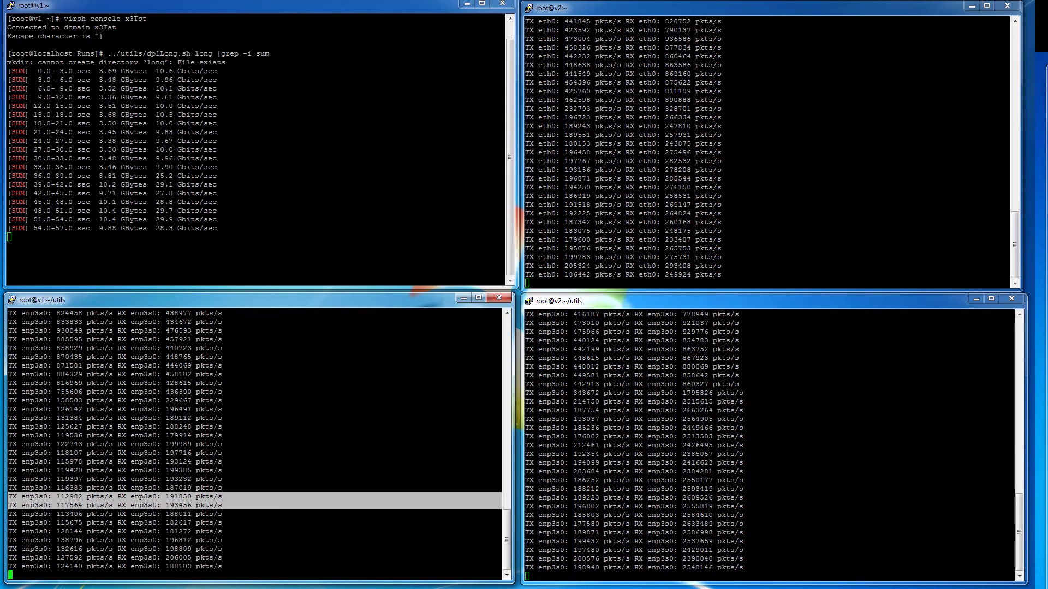
drag(525, 542, 749, 545)
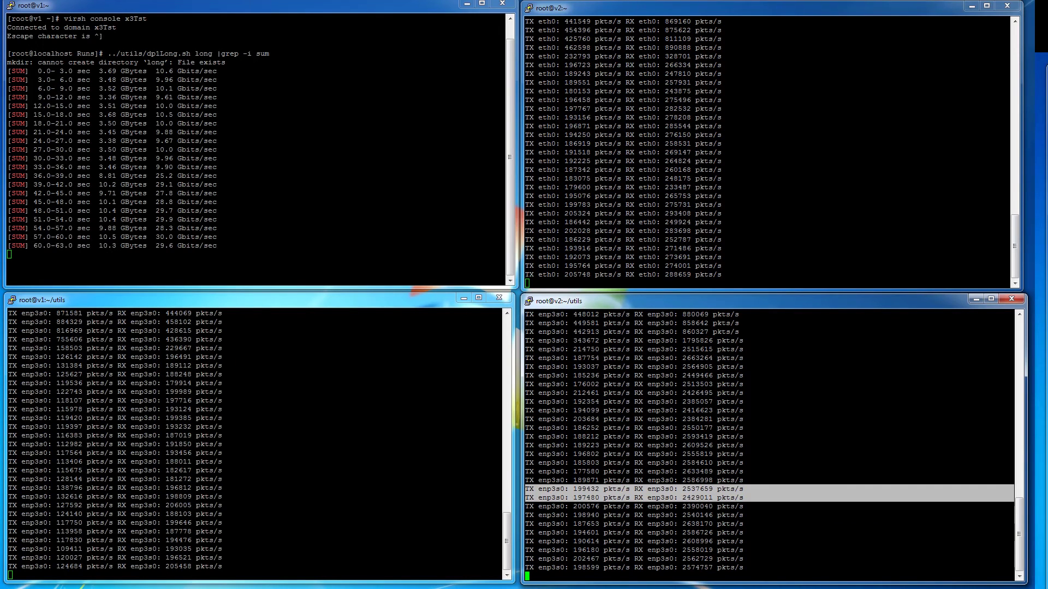
drag(737, 231, 738, 246)
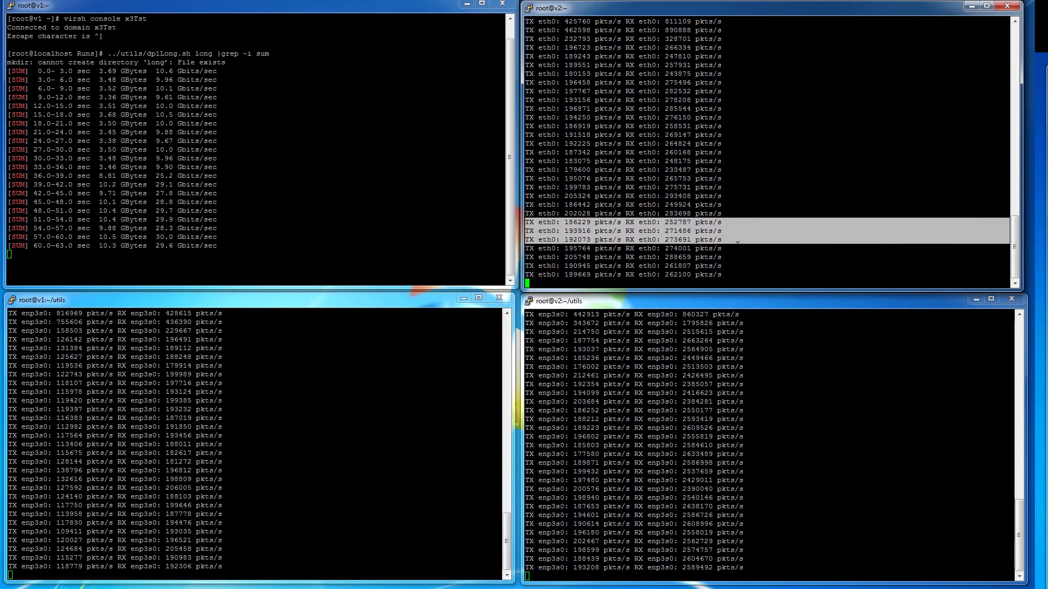